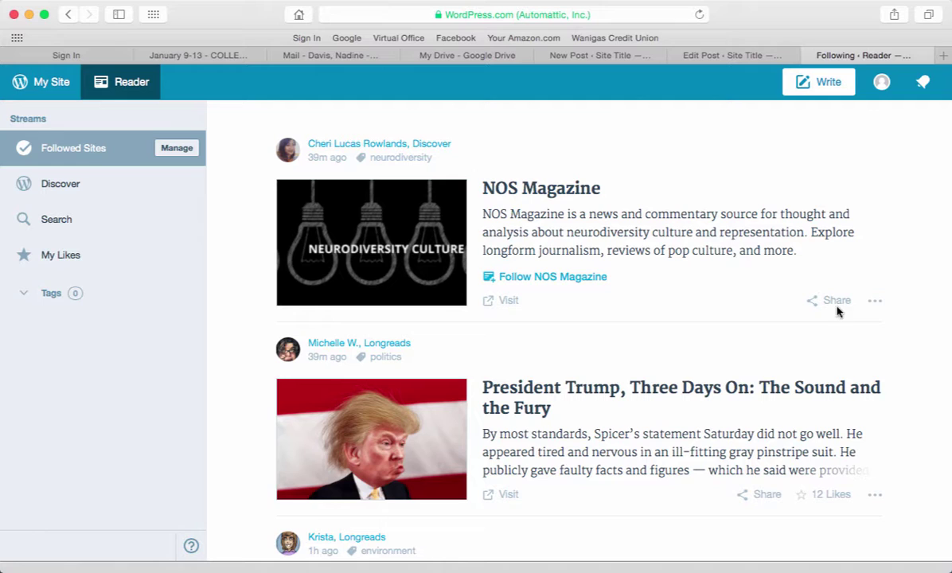
Create a new blank post and give it the title 'Another Bad Day'.
left_click(808, 84)
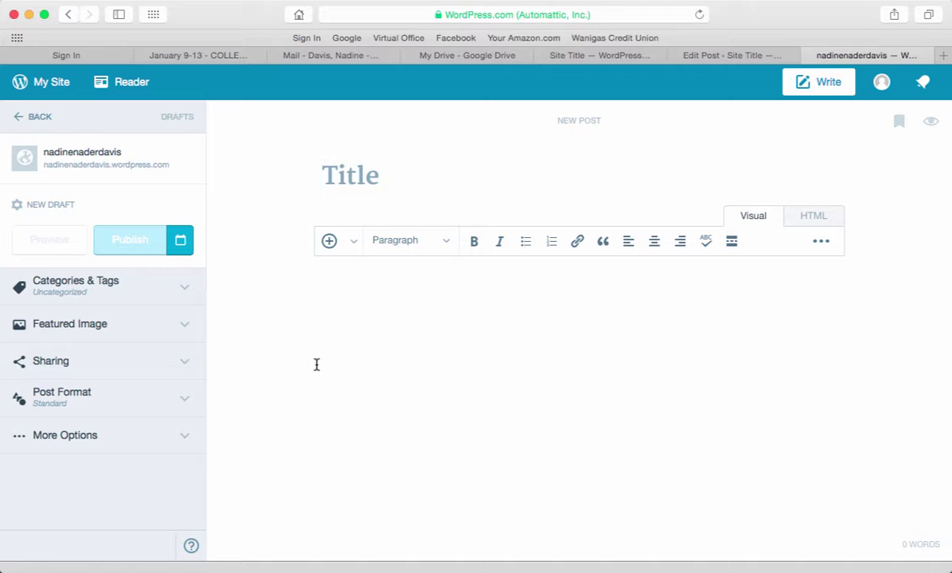
type("A")
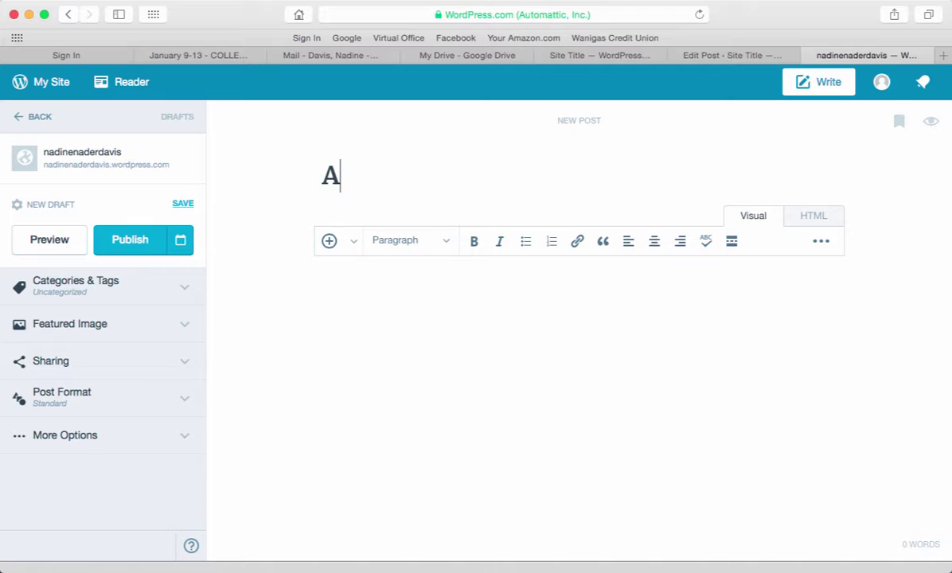
type("nother Bad Day")
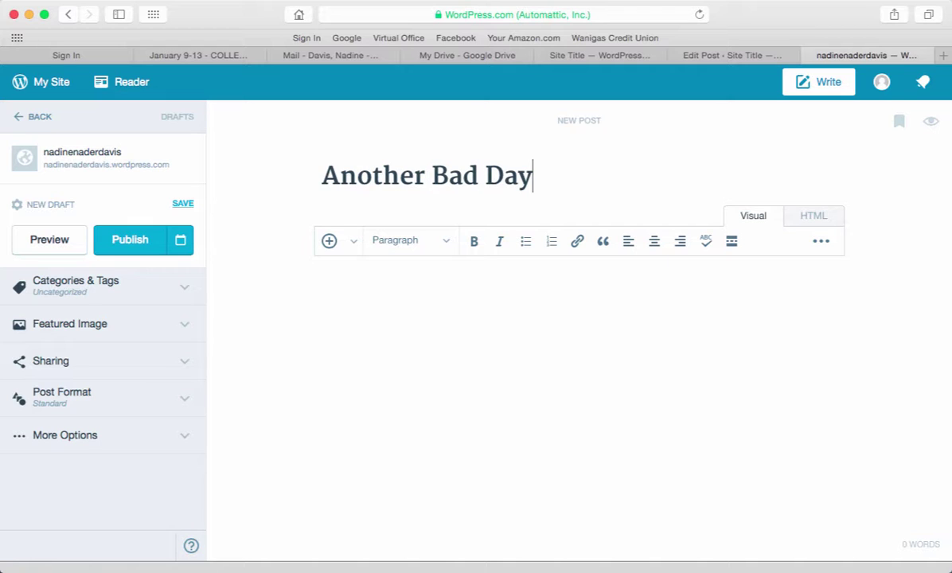
mouse_move(606, 556)
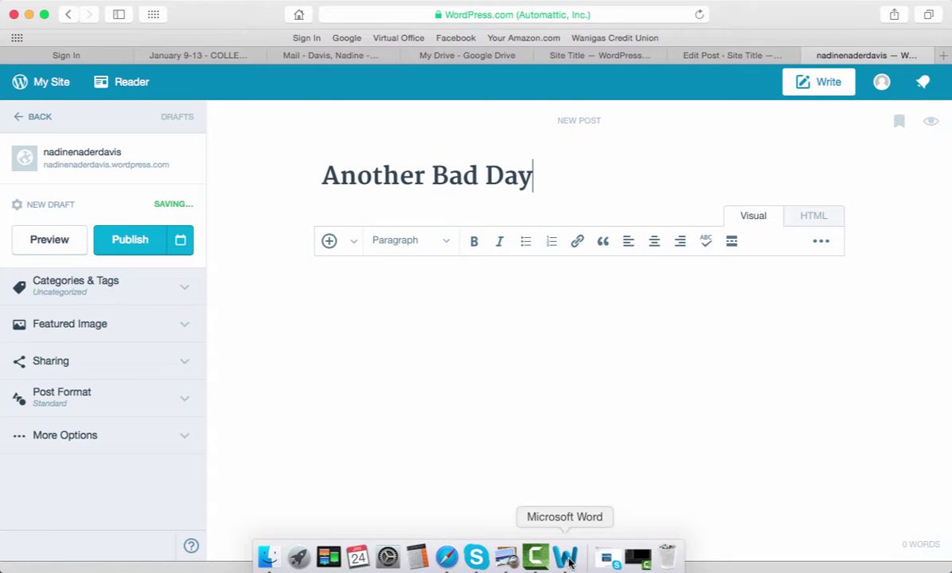
Select the whole story in the Word document, then return to the post draft in Safari.
left_click(567, 557)
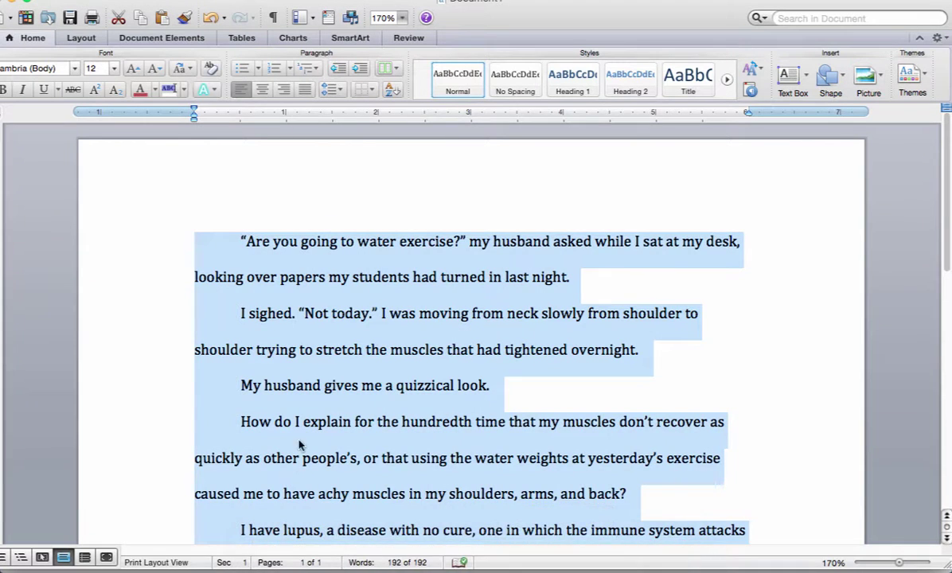
left_click(247, 393)
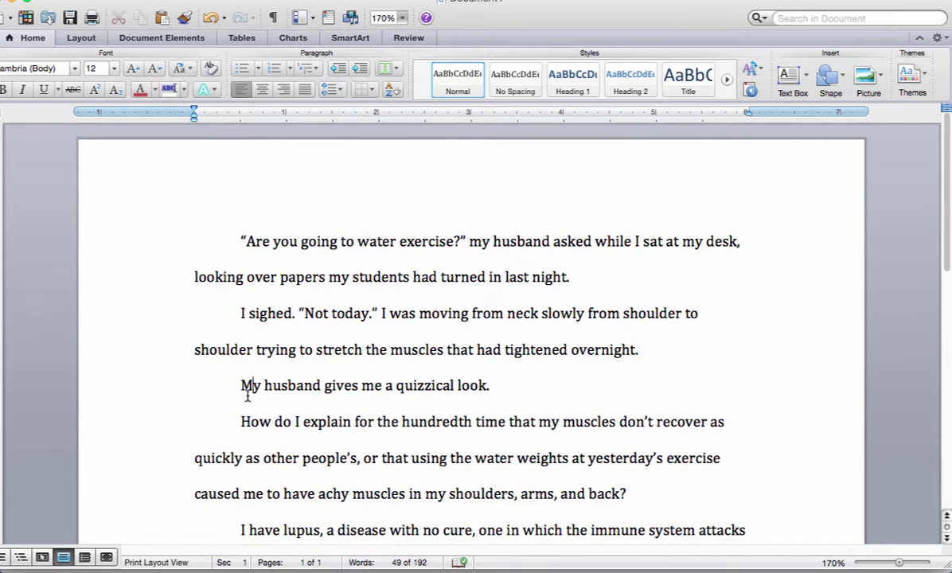
key("super+a")
key("super+c")
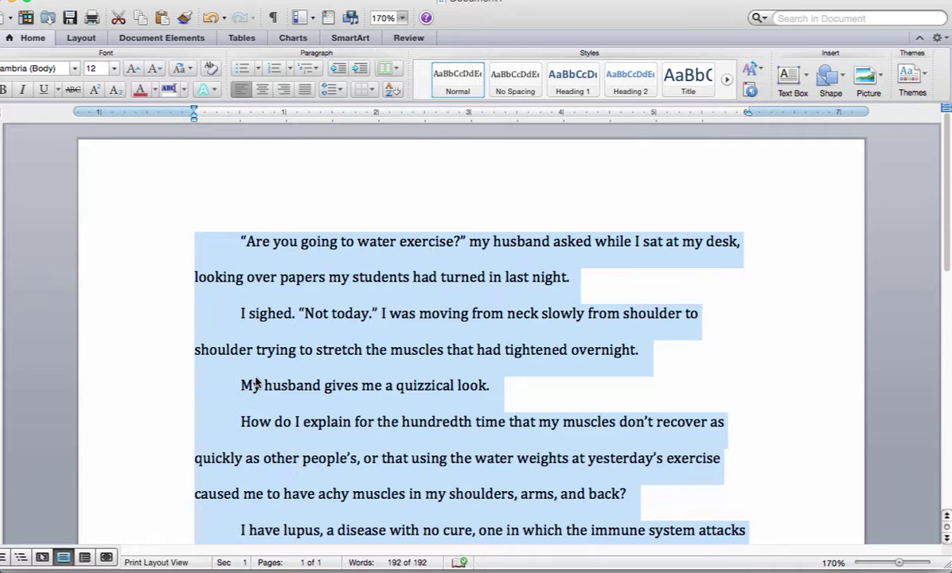
key("super+Tab")
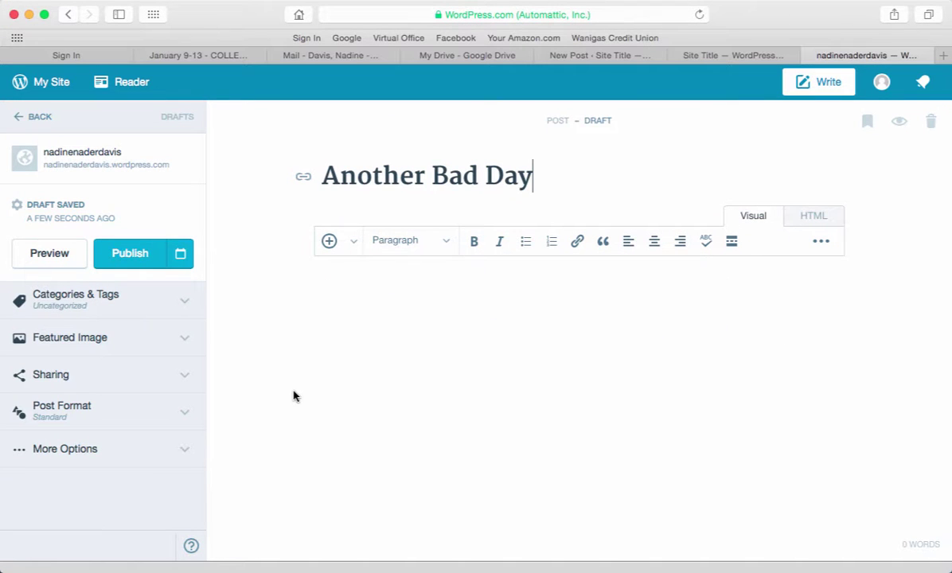
Paste the 191-word story into the empty post body and publish 'Another Bad Day'.
left_click(397, 335)
key("super+v")
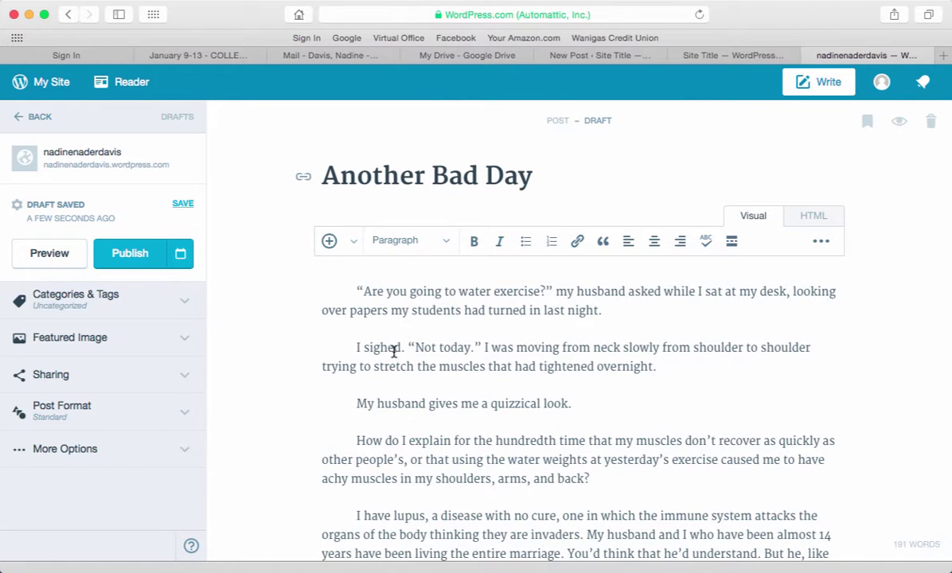
scroll(393, 351, "down", 3)
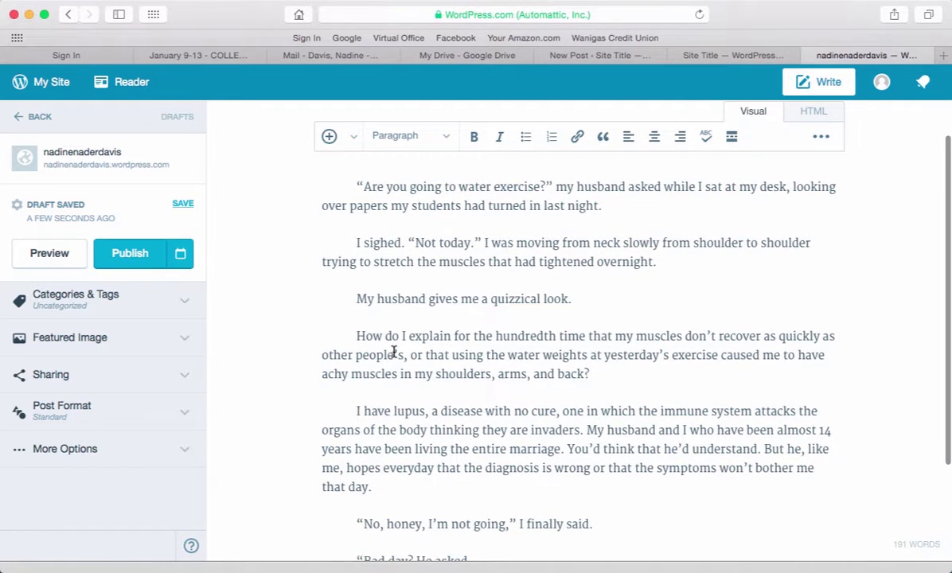
scroll(393, 351, "up", 3)
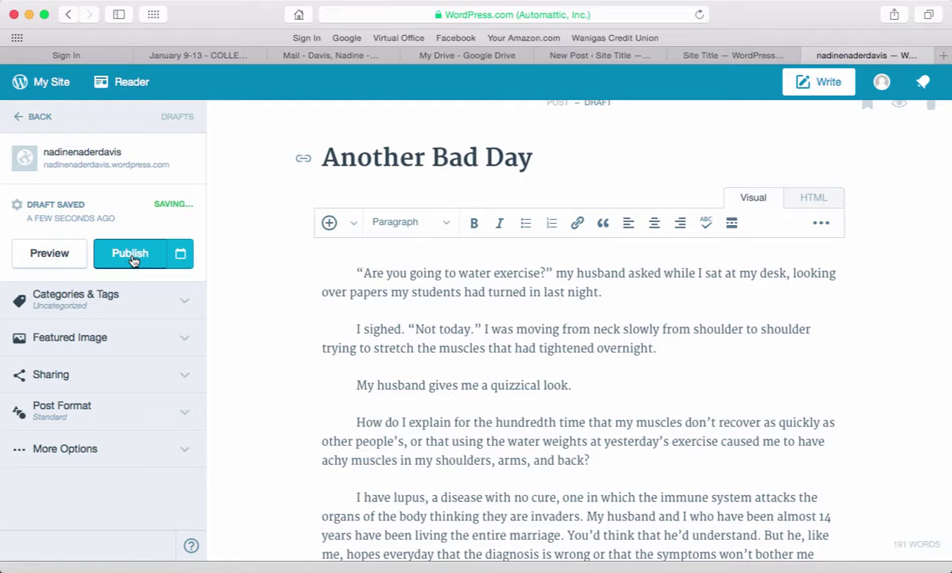
left_click(132, 256)
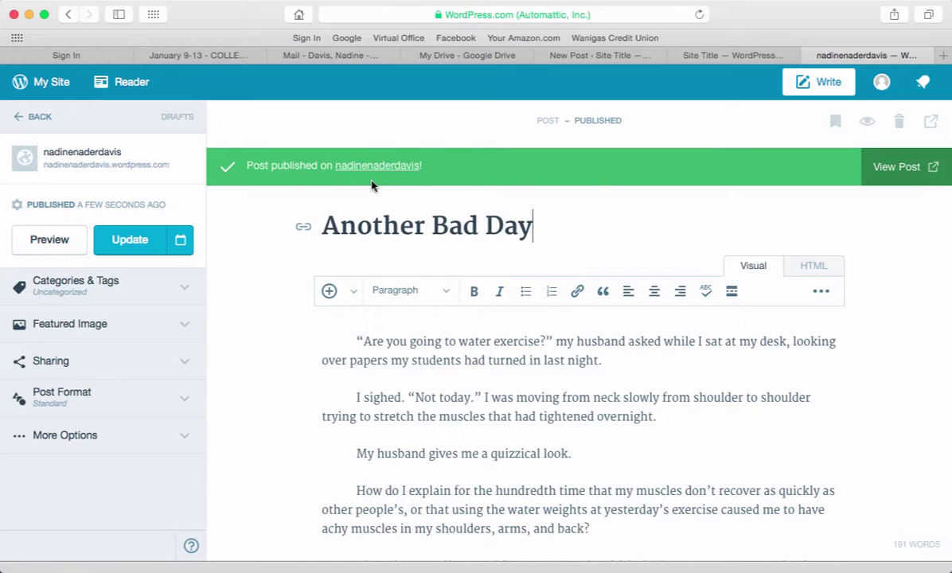
View the live 'Another Bad Day' post, scroll through the story, and check its web address.
left_click(904, 168)
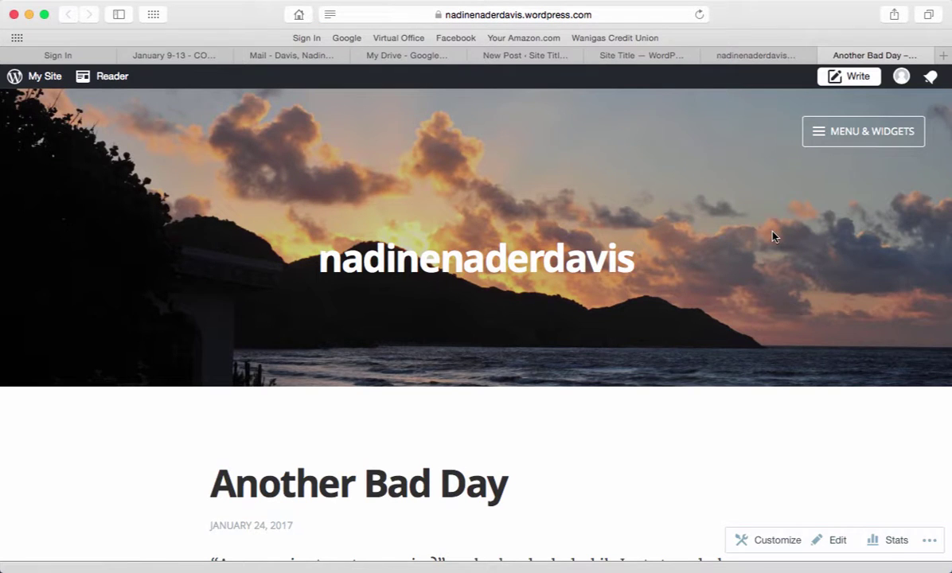
scroll(771, 236, "down", 5)
scroll(771, 236, "down", 2)
scroll(771, 236, "down", 2)
scroll(772, 236, "down", 6)
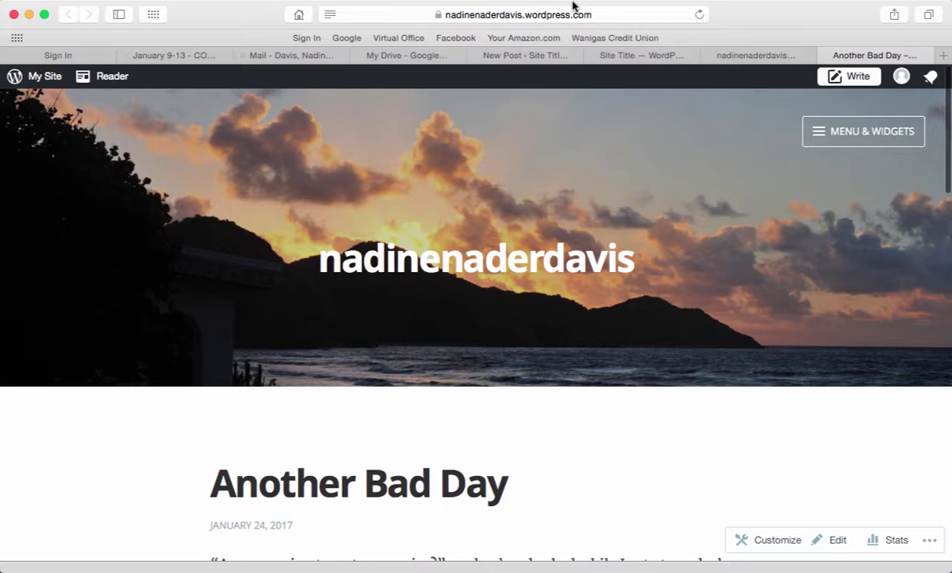
left_click(622, 15)
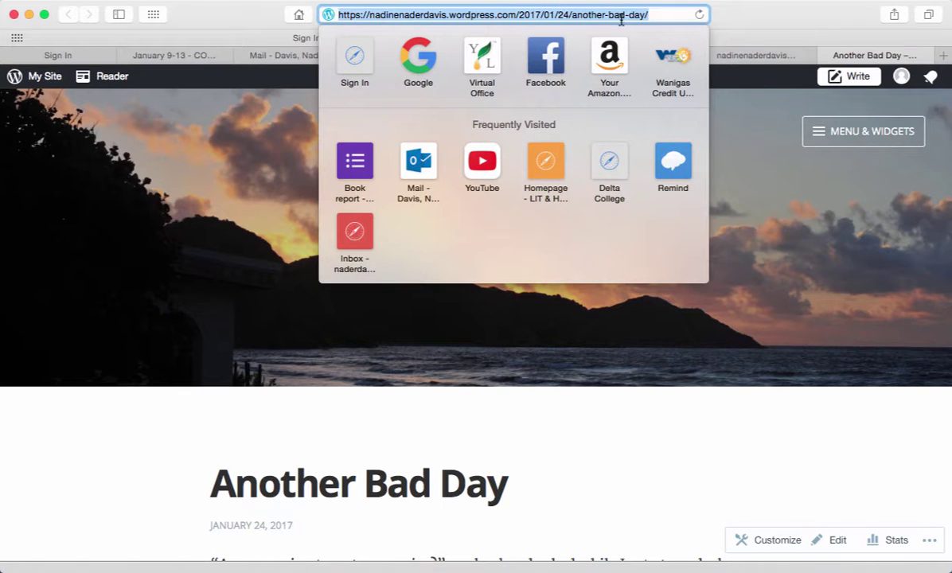
left_click(202, 118)
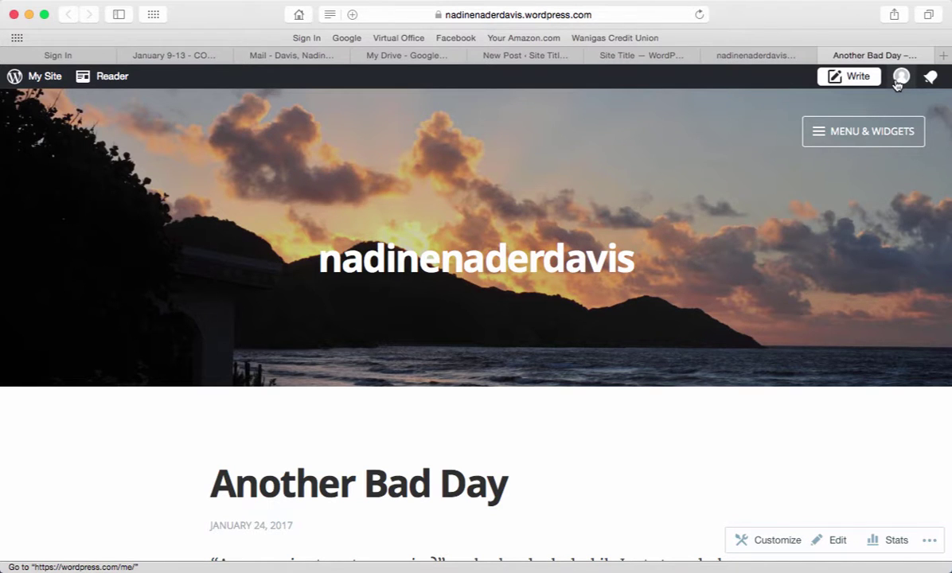
Go to the blog's home page from My Site, check its address, and scroll down to the 'Another Bad Day' post.
left_click(40, 80)
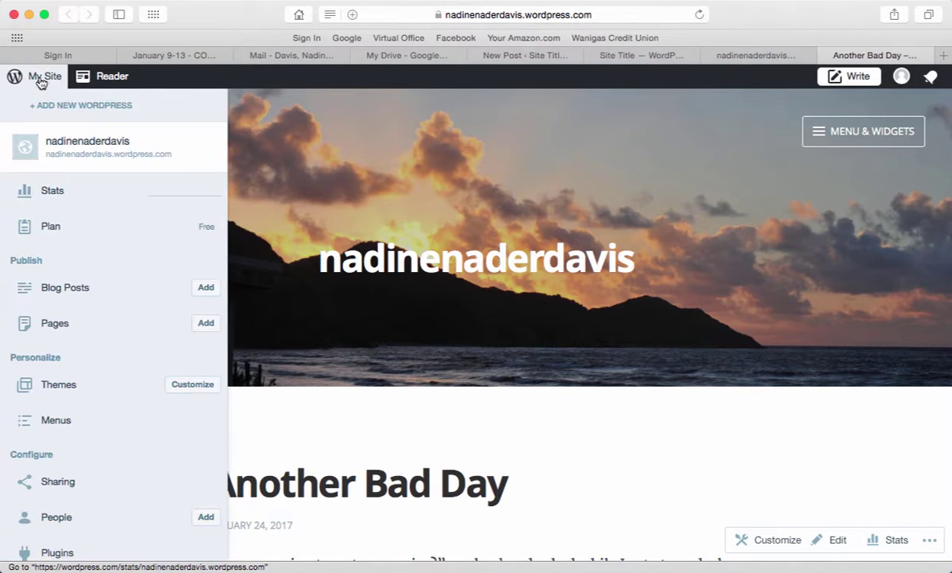
left_click(43, 156)
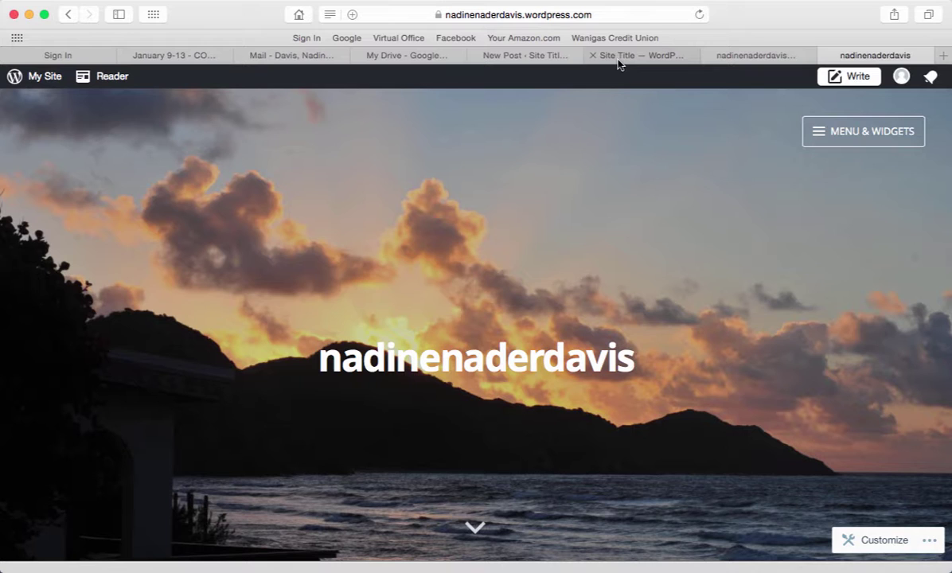
left_click(631, 16)
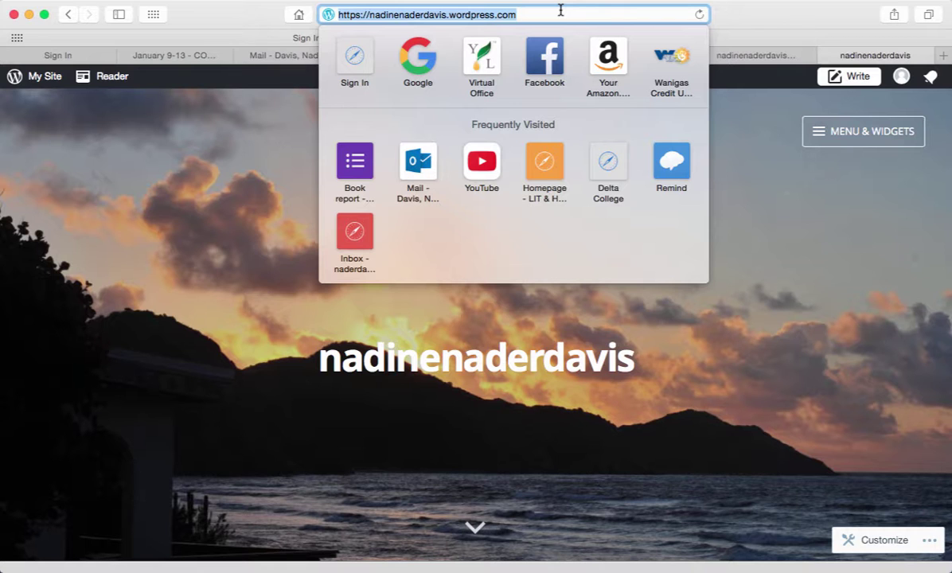
left_click(178, 74)
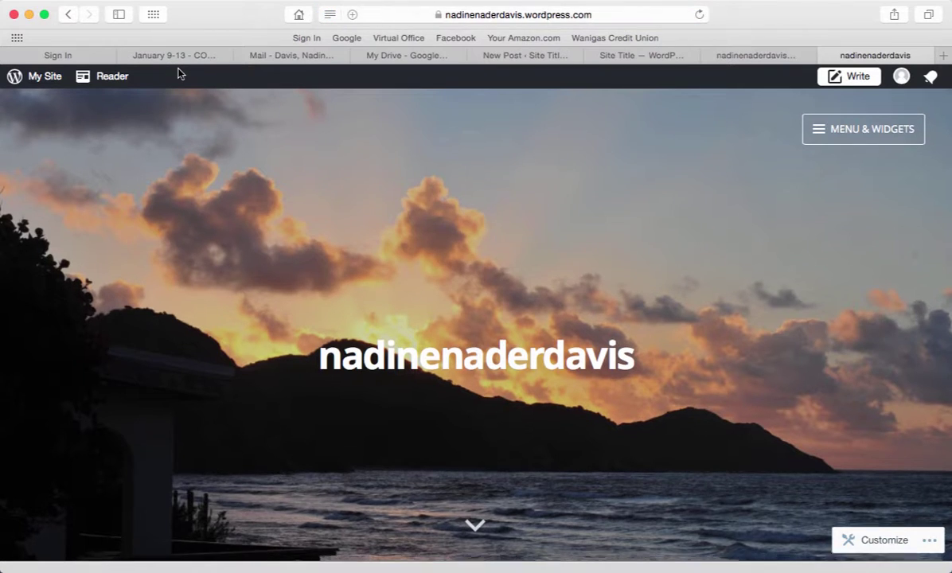
scroll(178, 73, "down", 10)
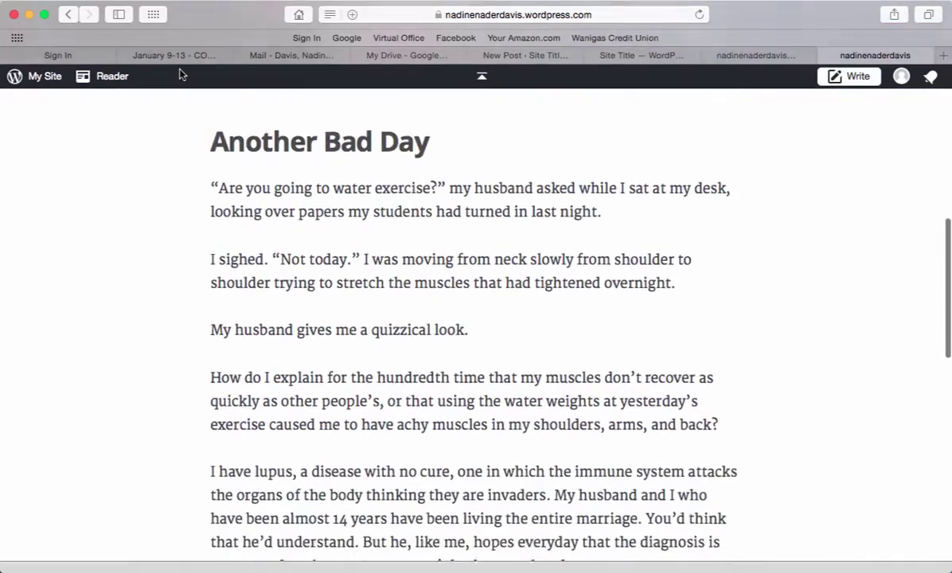
scroll(182, 74, "down", 5)
scroll(174, 85, "up", 15)
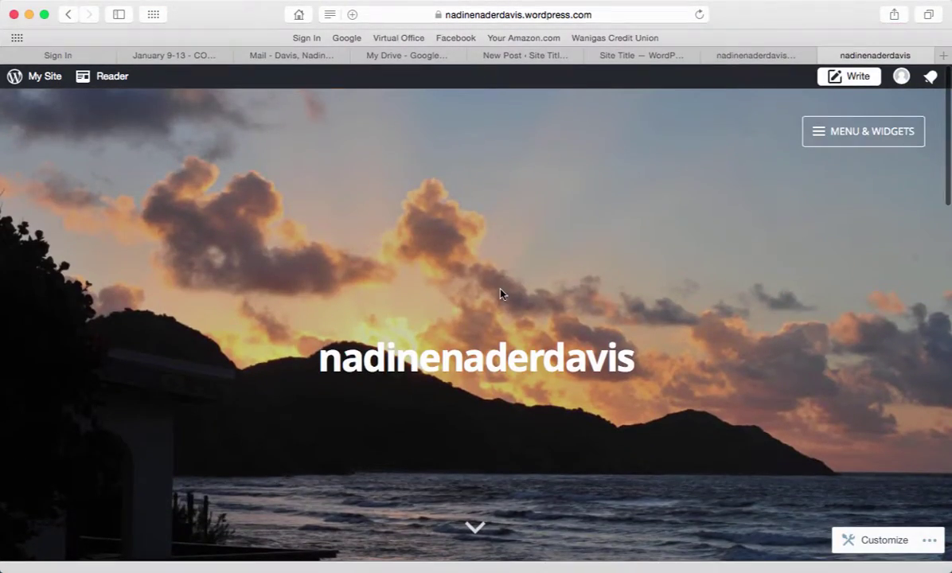
scroll(579, 302, "down", 5)
scroll(573, 298, "down", 6)
scroll(578, 298, "up", 5)
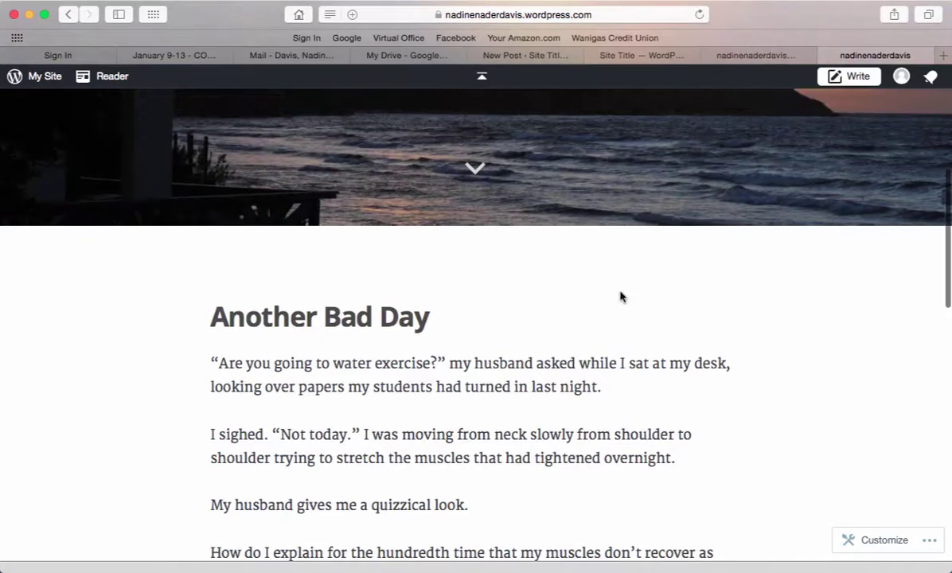
scroll(604, 295, "up", 5)
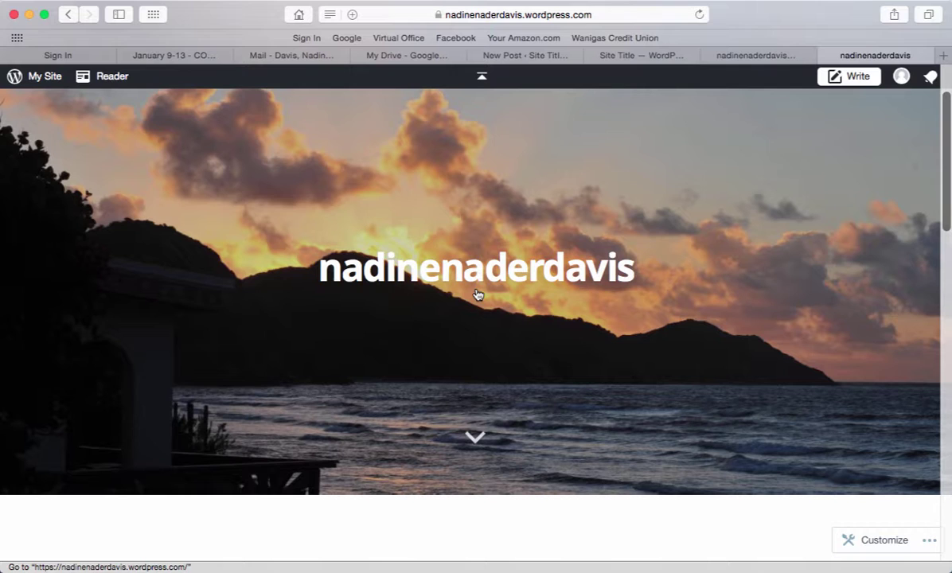
left_click(896, 545)
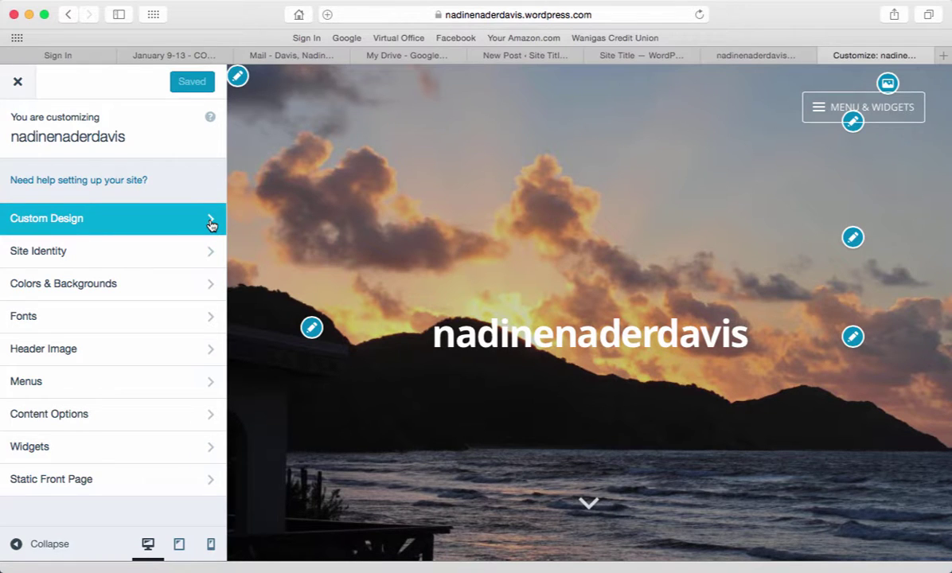
left_click(210, 225)
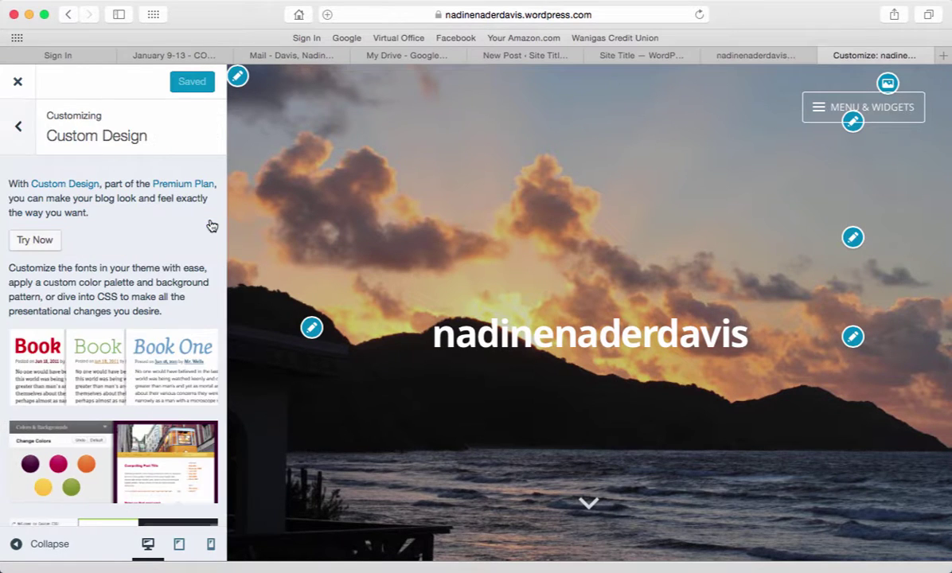
left_click(18, 82)
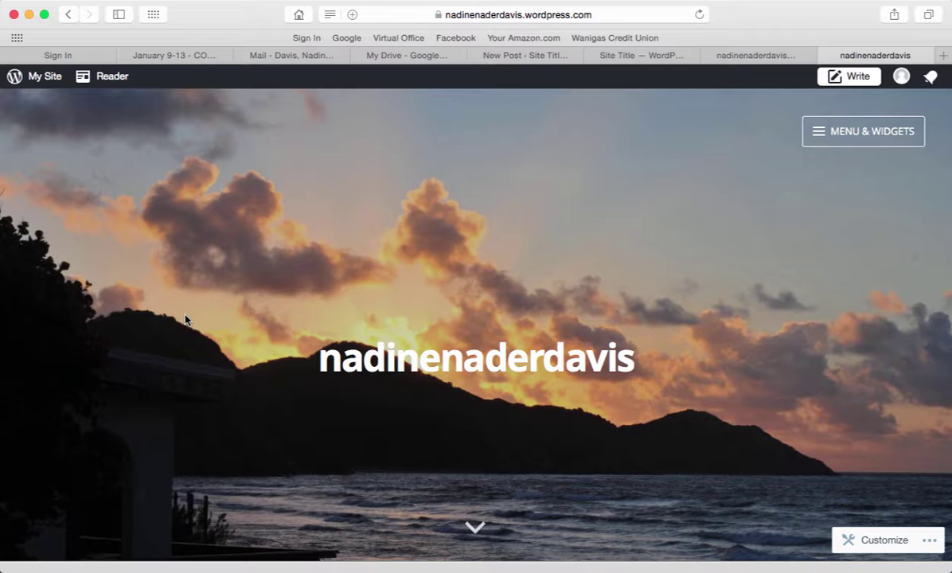